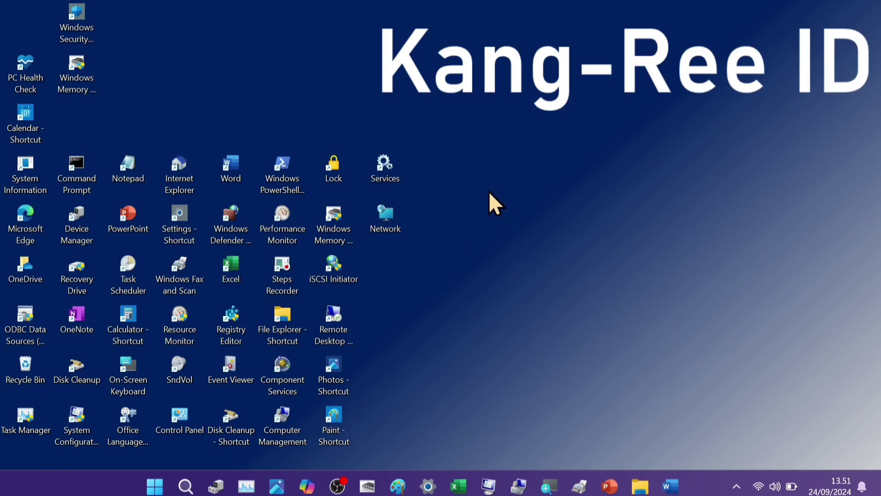
- Open the PERKALIAN DI TABEL MICROSOFT WORD document and delete the TOTAL HARGA values in rows 2–7
left_click_drag(489, 193, 698, 332)
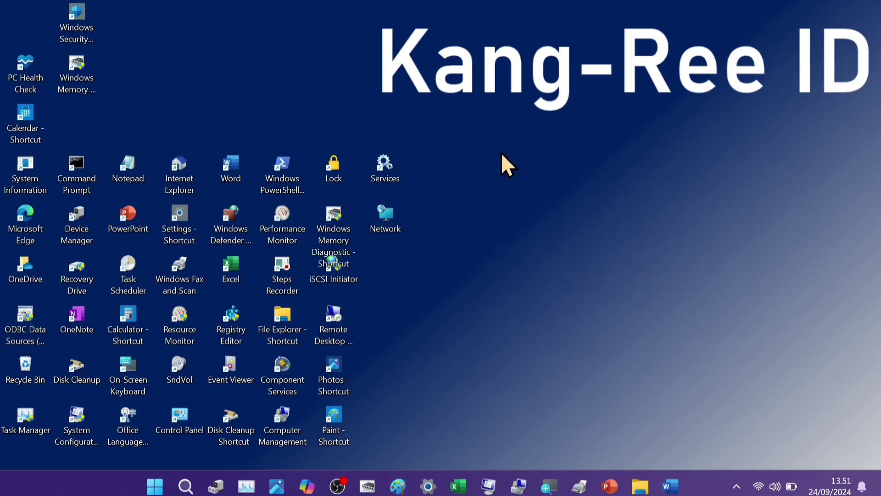
left_click_drag(520, 76, 230, 358)
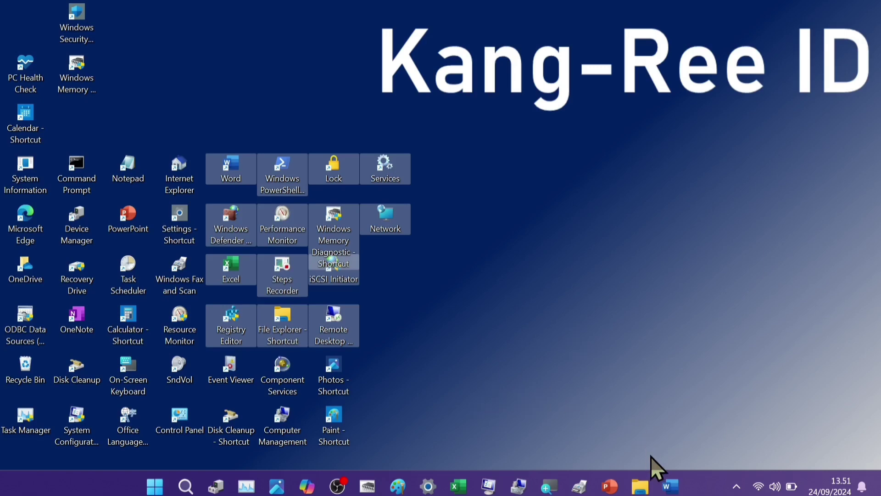
mouse_move(668, 486)
left_click(671, 413)
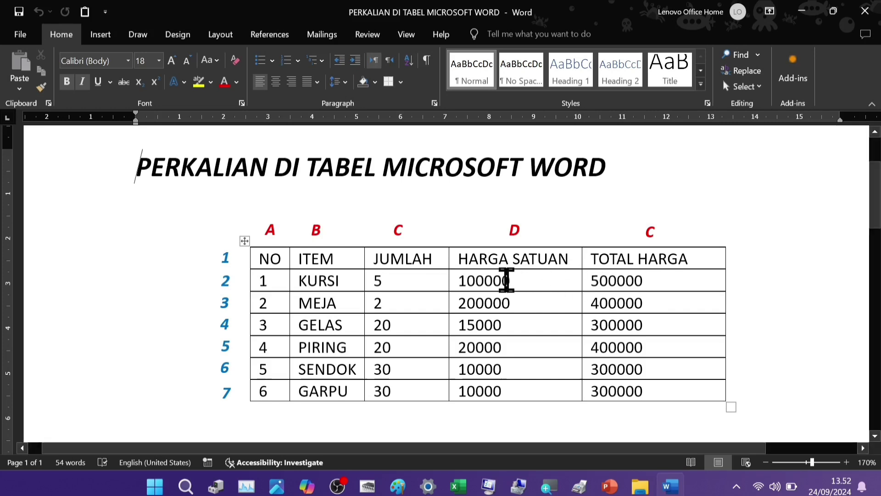
left_click_drag(591, 283, 665, 390)
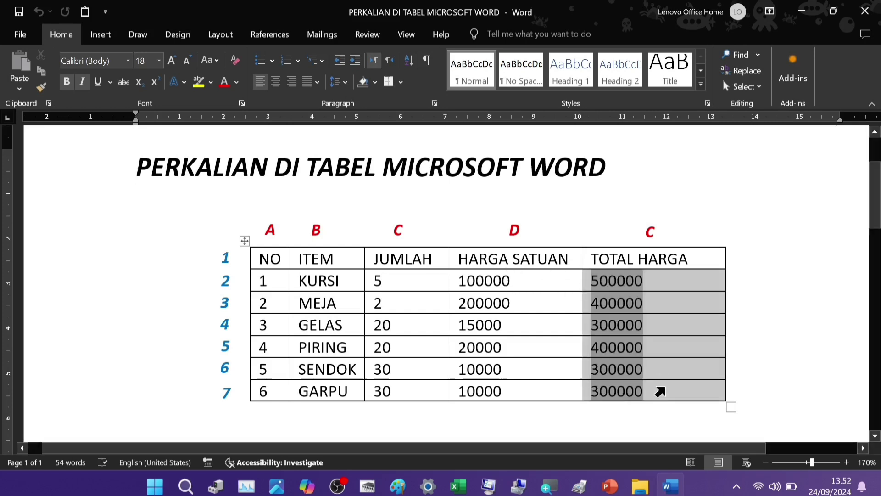
key("Delete")
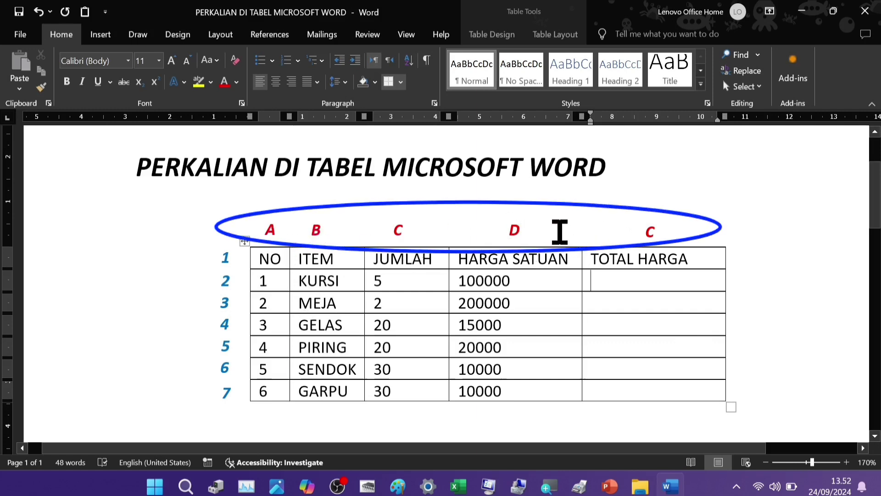
- Relabel the red column letter above TOTAL HARGA from C to E
left_click(659, 229)
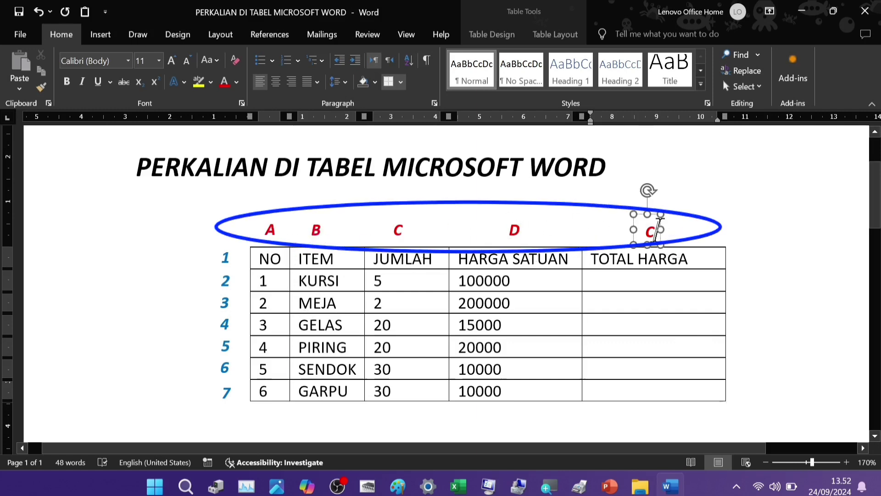
key("BackSpace")
type("E")
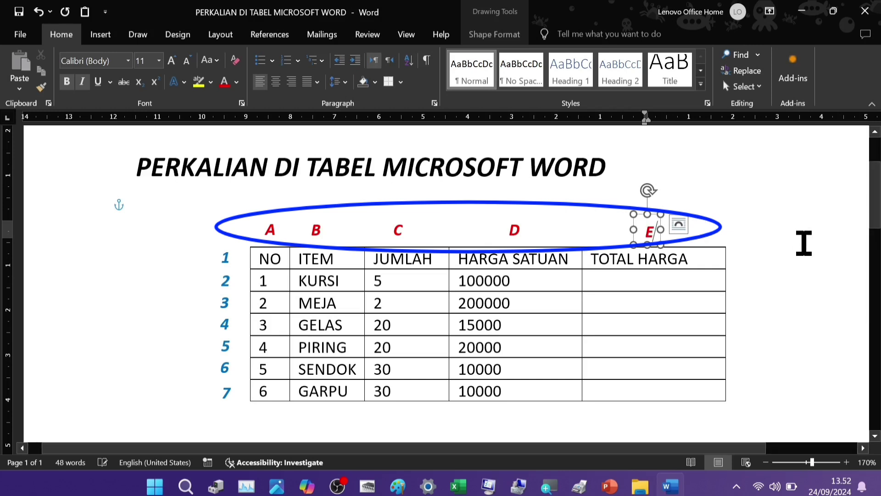
left_click(752, 239)
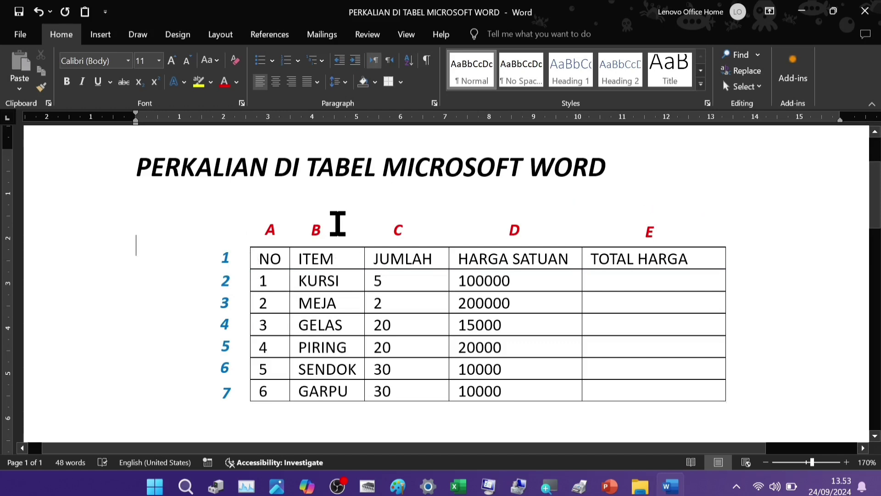
mouse_move(605, 274)
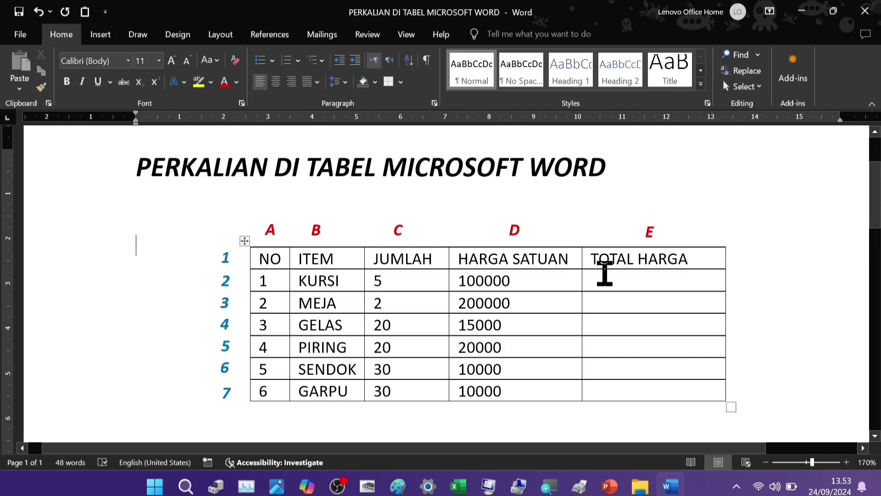
- Open the Table Layout Formula dialog for row 2's empty TOTAL HARGA cell
left_click(624, 285)
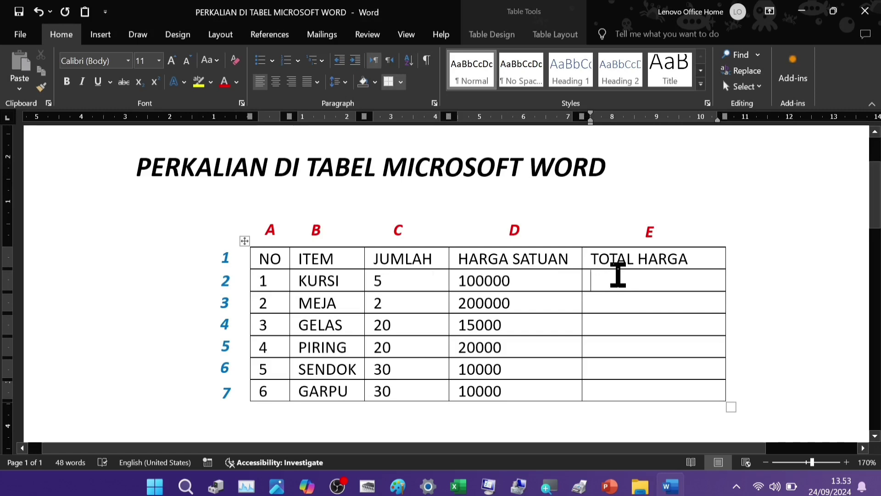
left_click(561, 39)
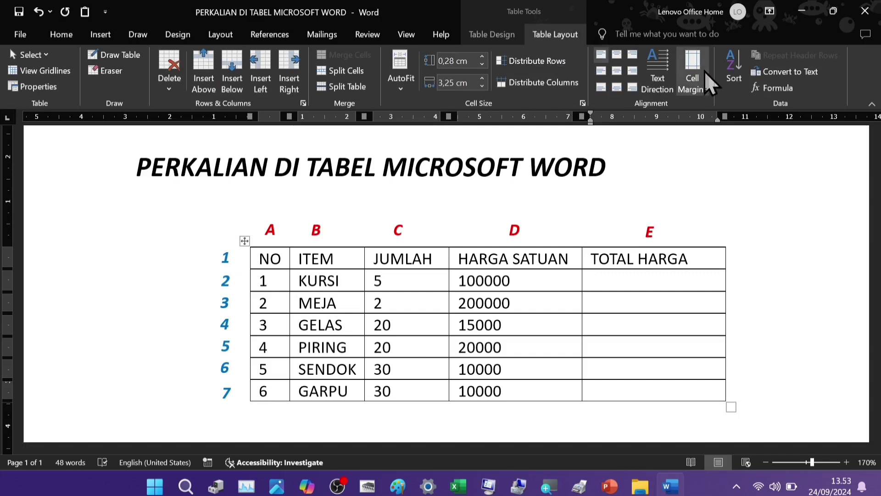
left_click(776, 88)
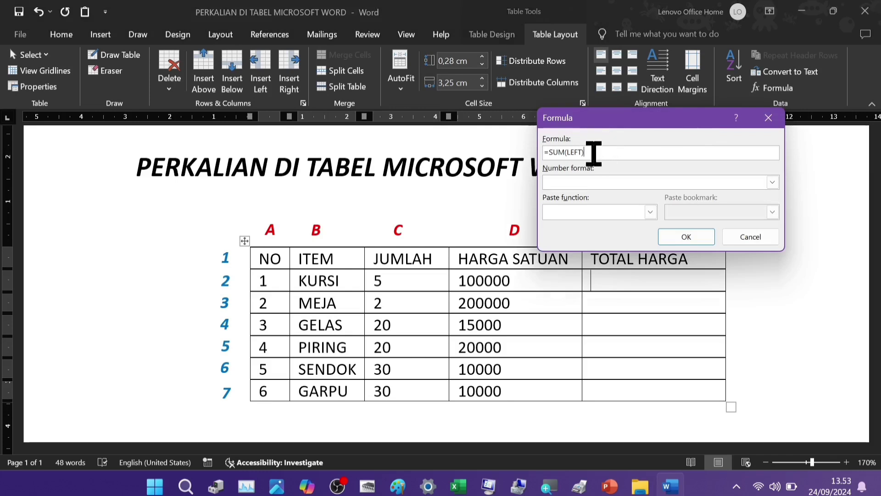
- Replace =SUM(LEFT) with =PRODUCT(LEFT) using Paste function, so row 2 totals 500000
left_click_drag(593, 152, 542, 154)
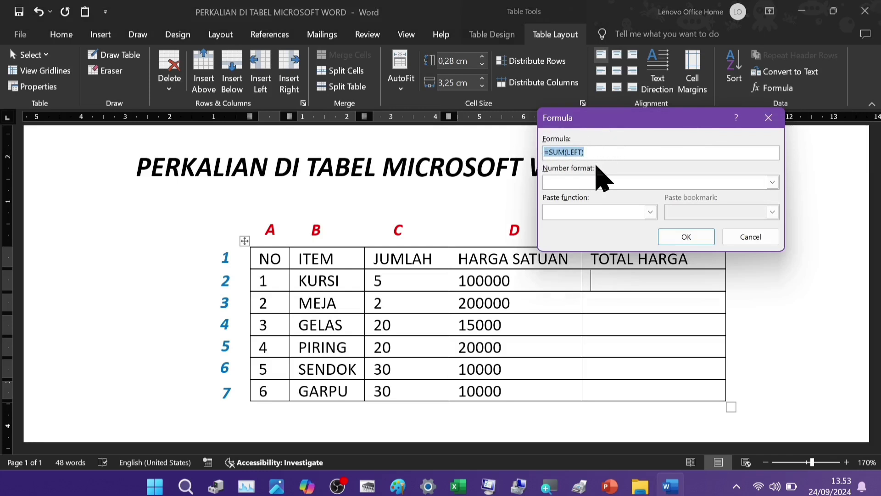
key("BackSpace")
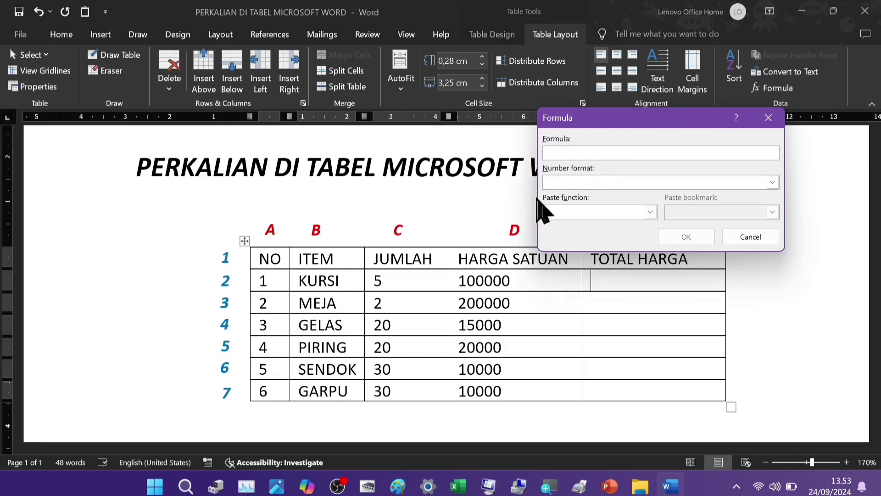
left_click(650, 211)
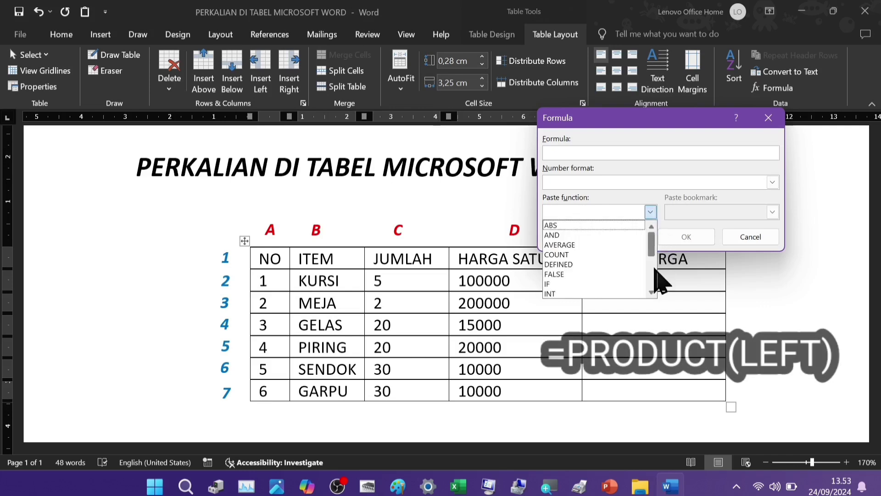
left_click(652, 292)
left_click(651, 292)
left_click(651, 292)
left_click(651, 293)
left_click(651, 292)
left_click(651, 293)
left_click(651, 293)
left_click(652, 292)
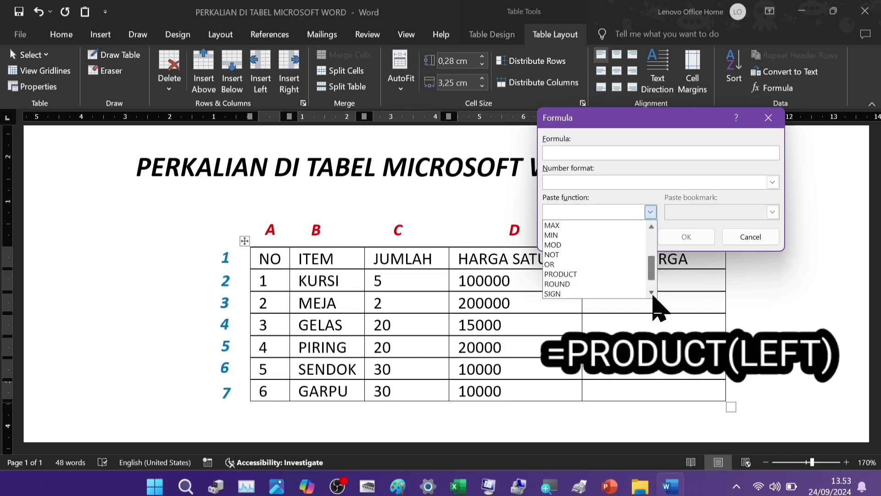
left_click(651, 293)
left_click(591, 263)
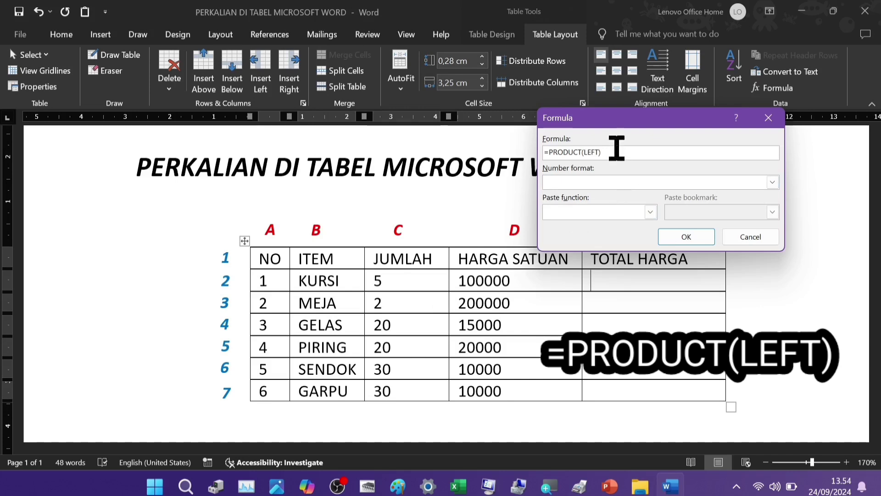
left_click_drag(617, 147, 528, 152)
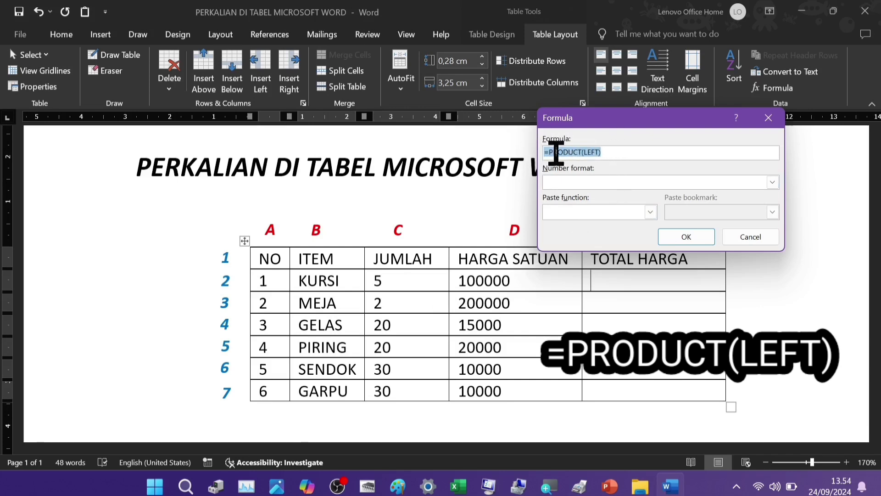
left_click(628, 149)
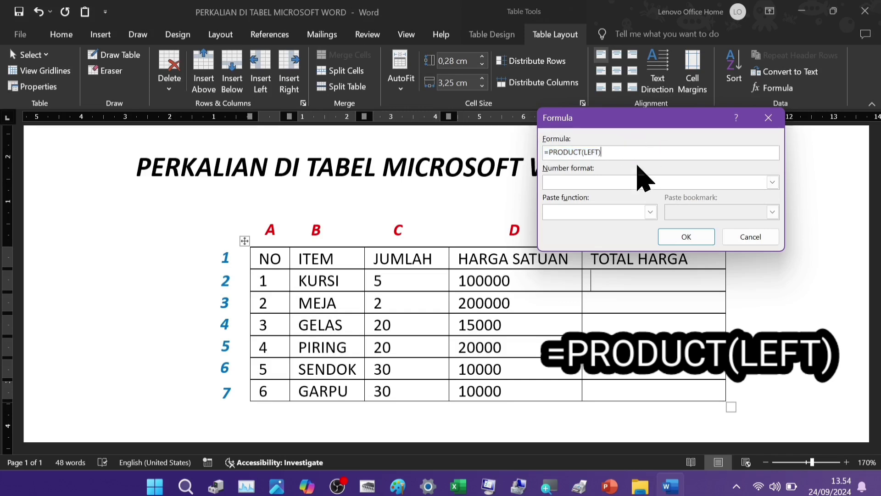
left_click(679, 240)
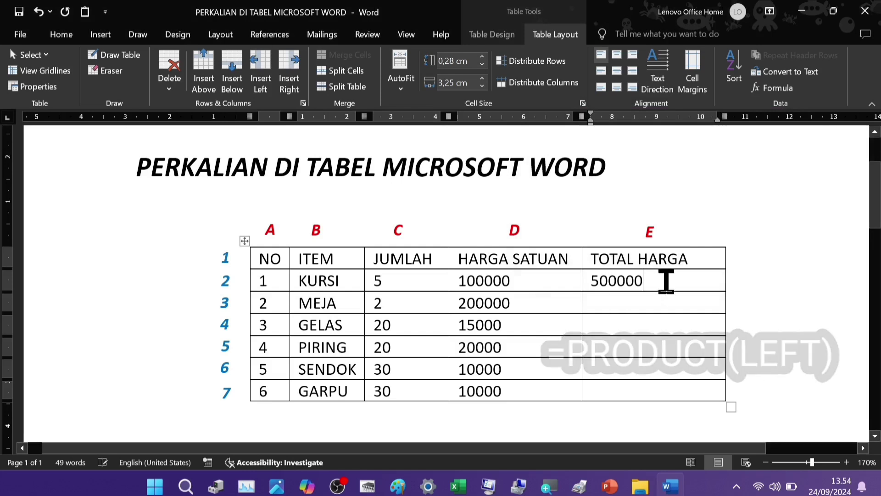
- Give row 3's TOTAL HARGA the formula =PRODUCT(LEFT), showing 400000
left_click(600, 308)
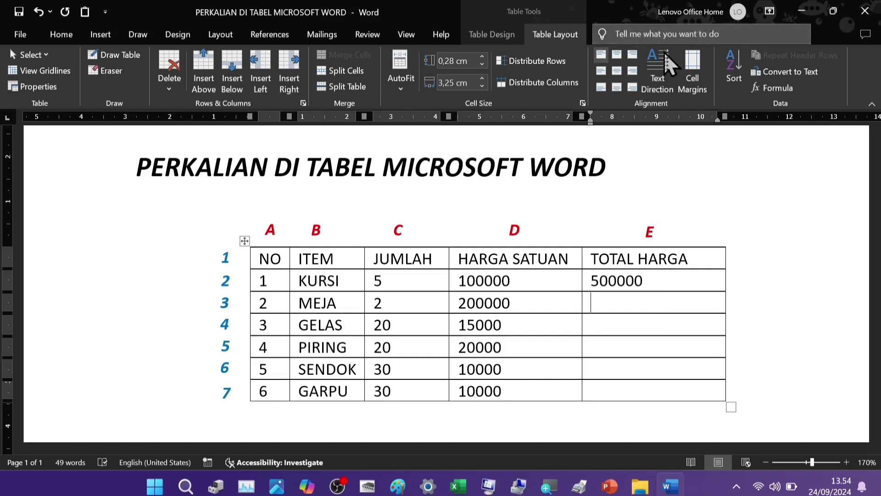
left_click(787, 89)
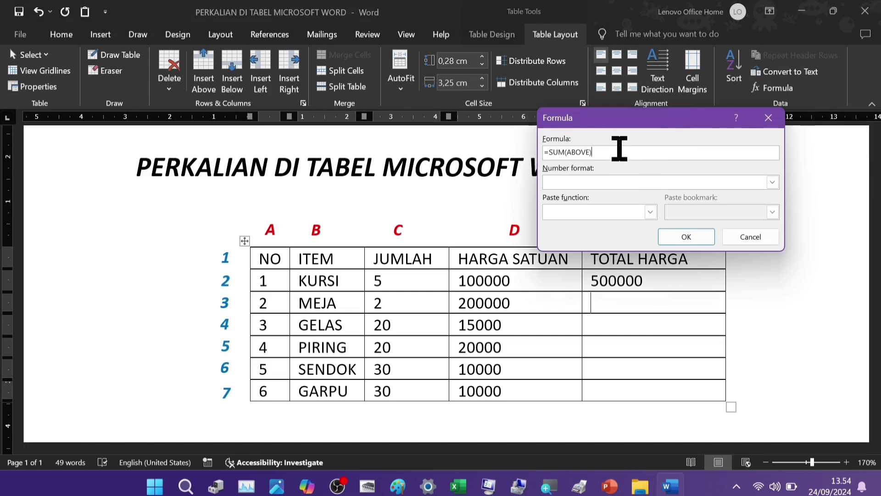
left_click_drag(618, 152, 520, 153)
key("BackSpace")
type("=PRODUCT(LEFT)")
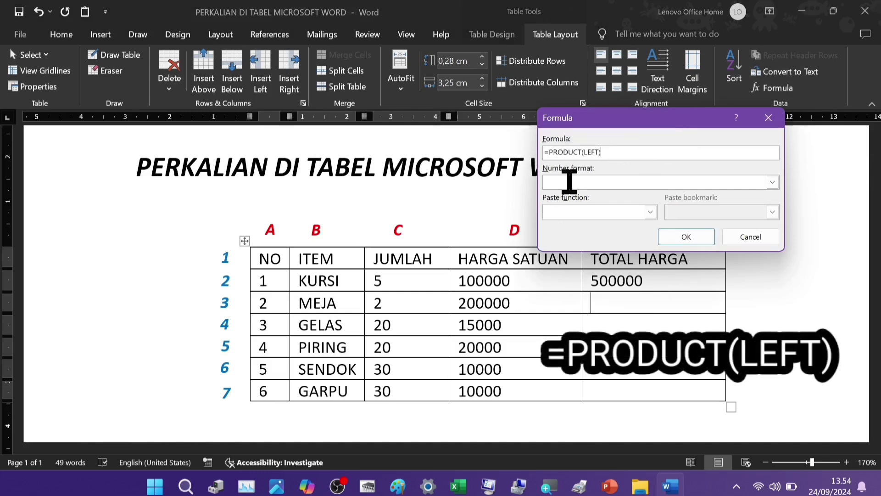
left_click(671, 238)
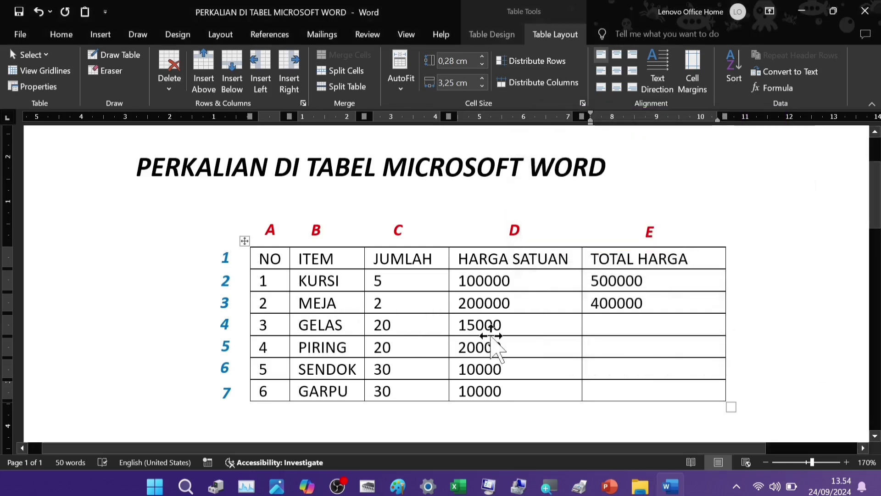
- Fill the GELAS TOTAL HARGA with =PRODUCT(LEFT), showing 300000
left_click(628, 327)
left_click(780, 88)
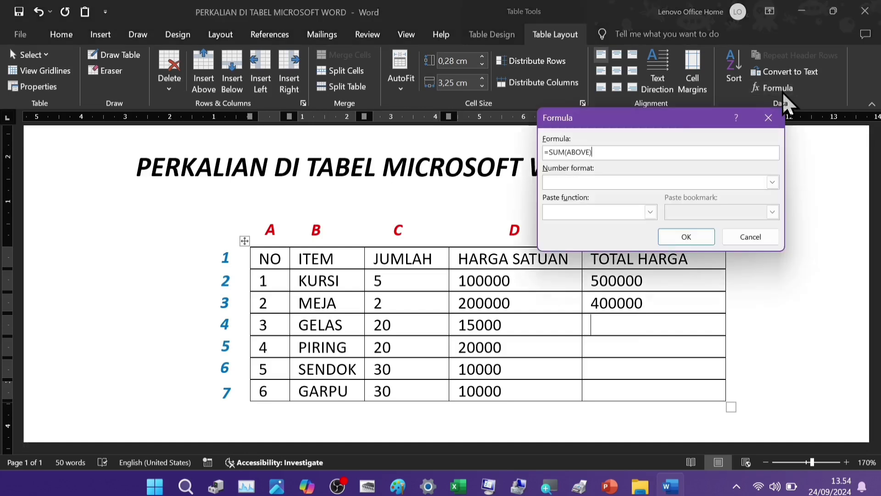
left_click_drag(583, 152, 529, 146)
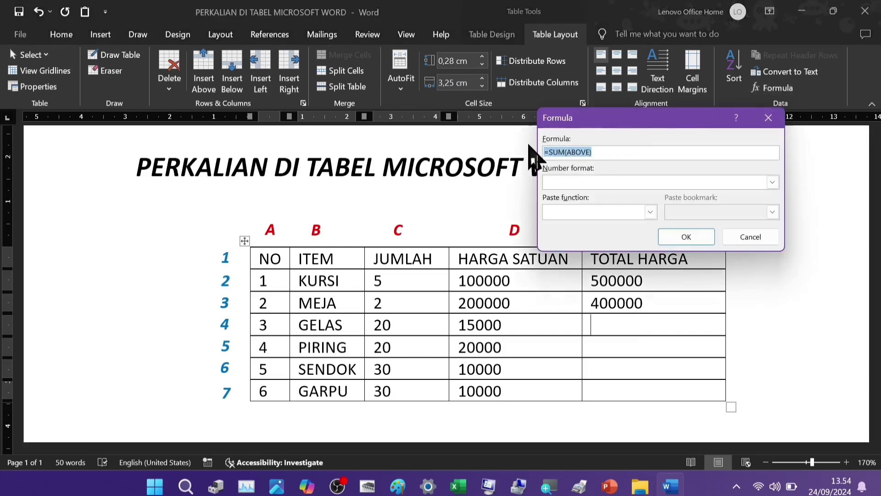
type("=PRODUCT(LEFT)")
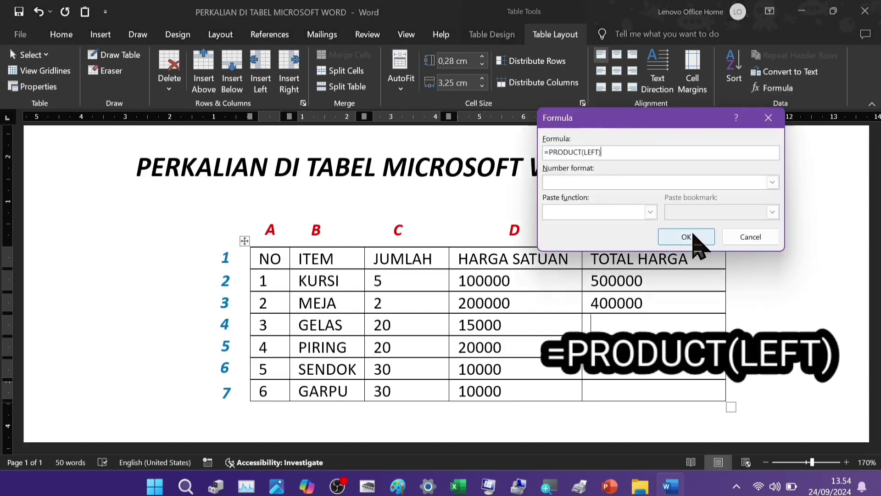
left_click(694, 239)
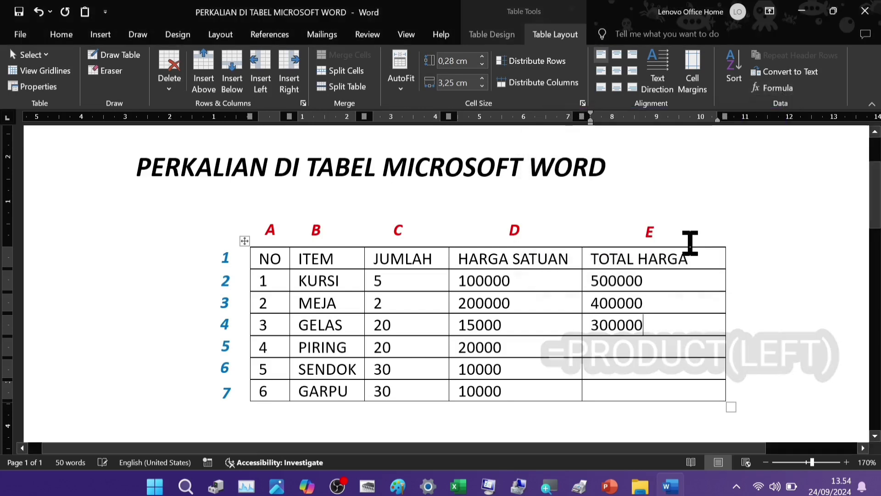
- Fill the PIRING TOTAL HARGA with =PRODUCT(LEFT), showing 400000
left_click(613, 351)
left_click(775, 88)
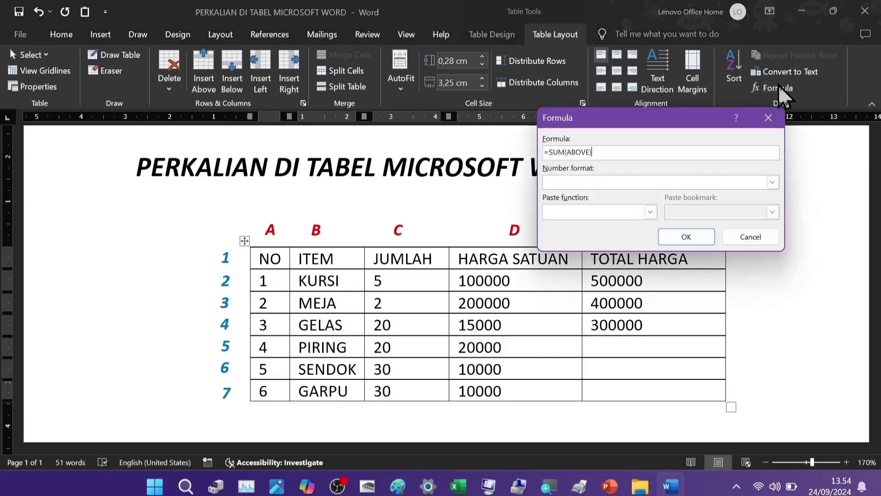
left_click_drag(618, 152, 500, 138)
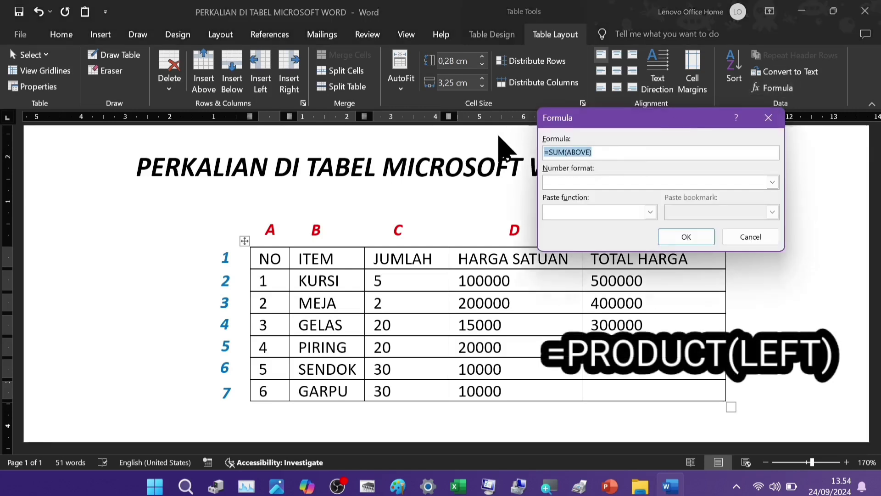
type("=PRODUCT(LEFT)")
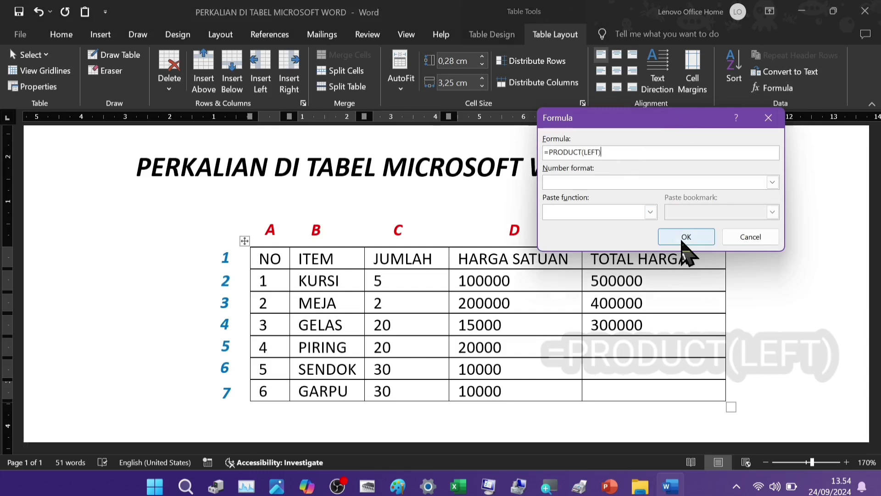
left_click(685, 238)
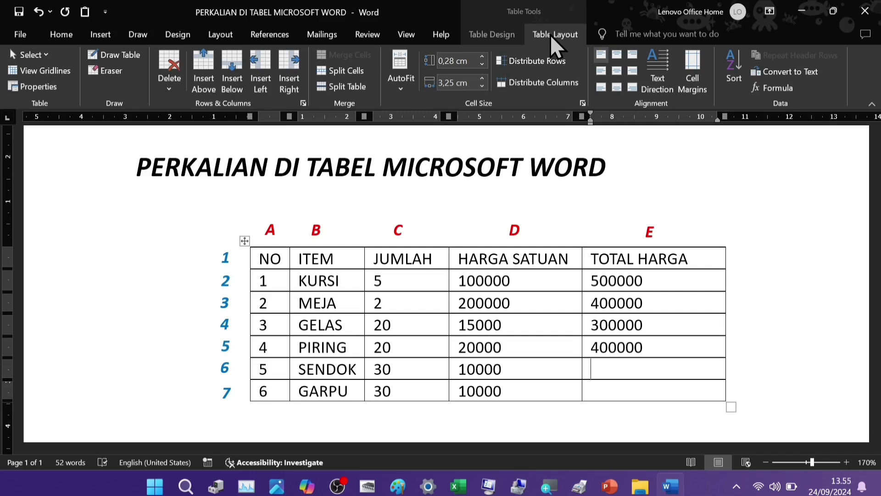
- Replace SUM(ABOVE) with =C6*D6 in the SENDOK total cell, giving 300000
left_click(774, 91)
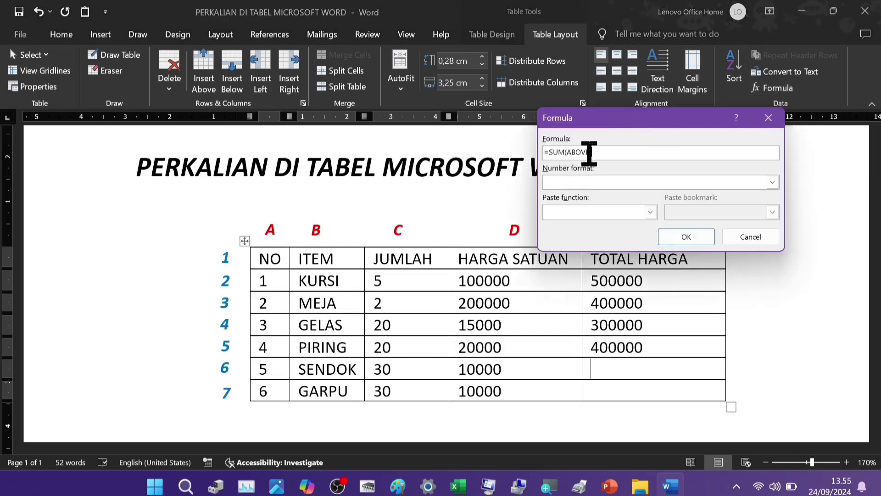
left_click_drag(592, 152, 553, 152)
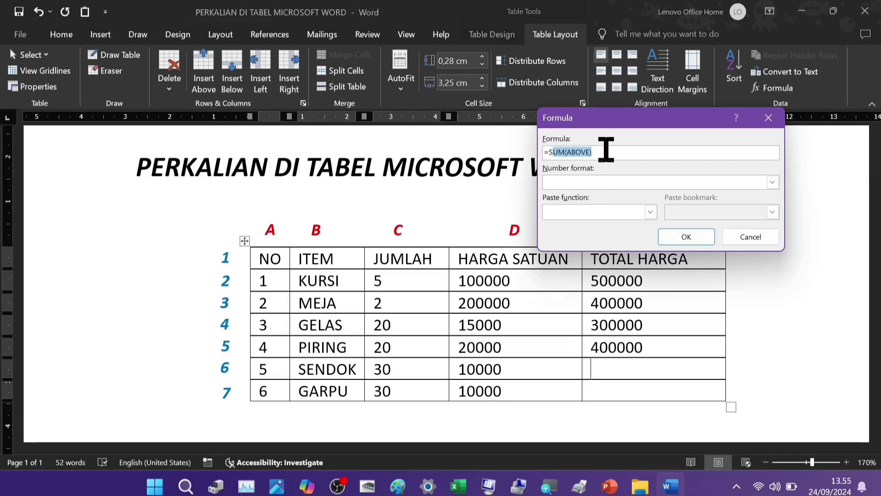
key("BackSpace")
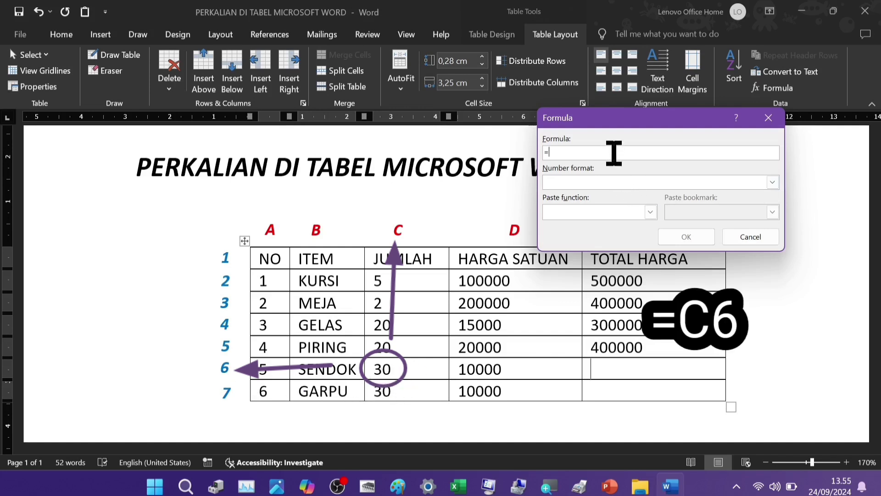
type("C6")
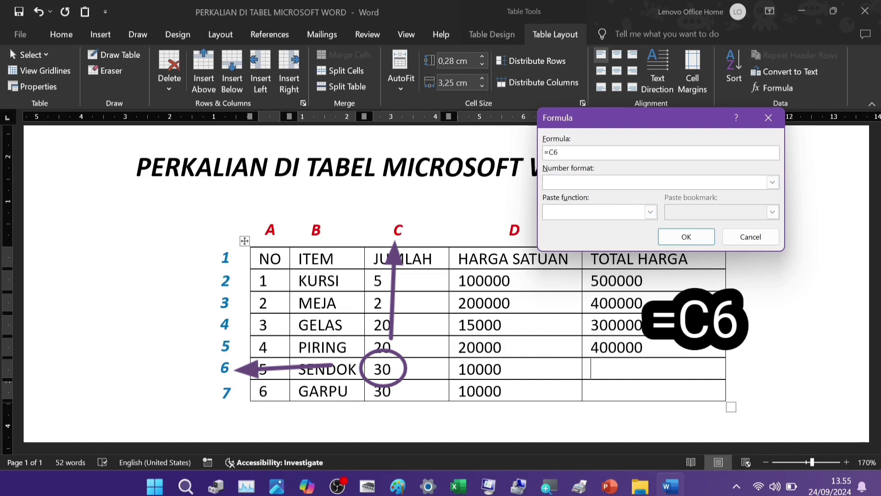
type("*")
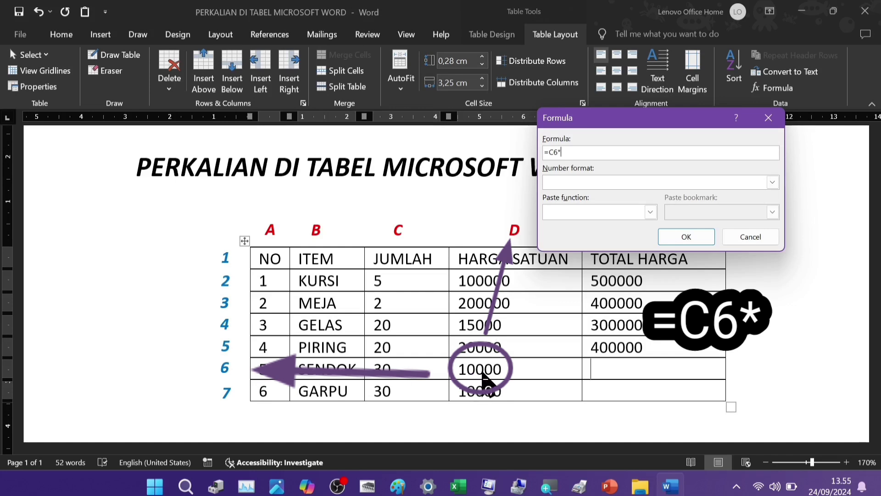
type("D6")
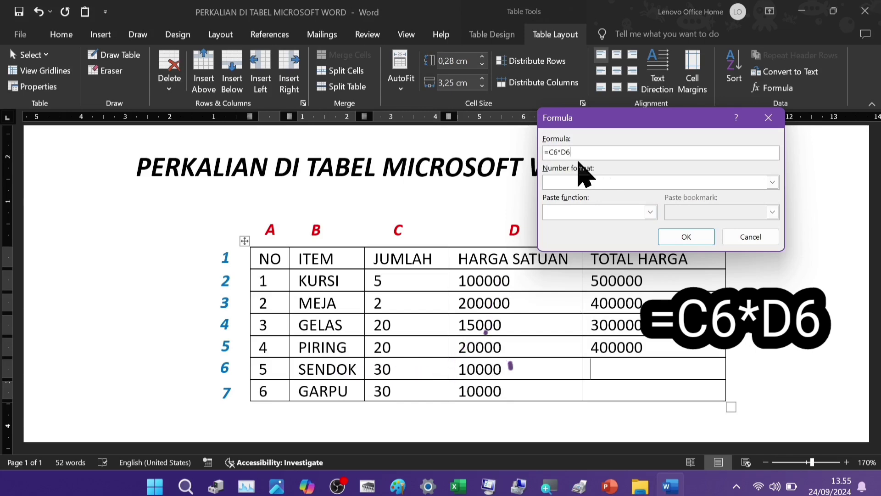
left_click(686, 237)
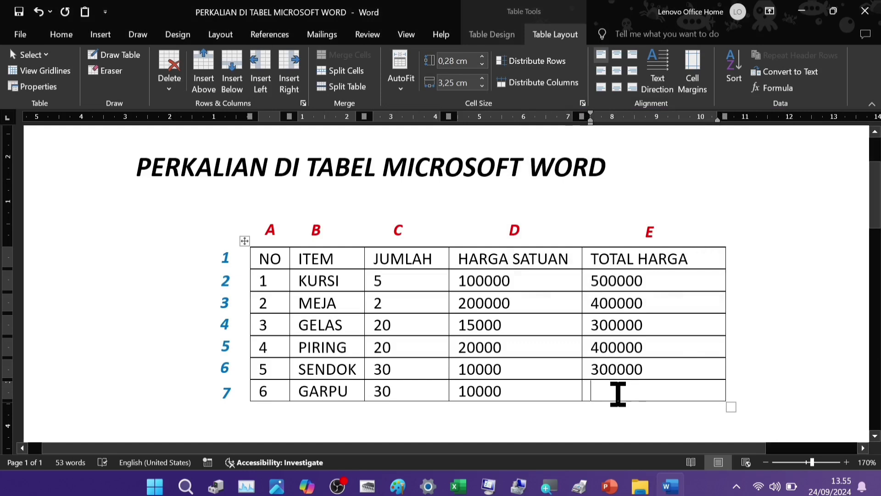
- Replace SUM(ABOVE) with =C7*D7 in the GARPU total cell, giving 300000
left_click(660, 402)
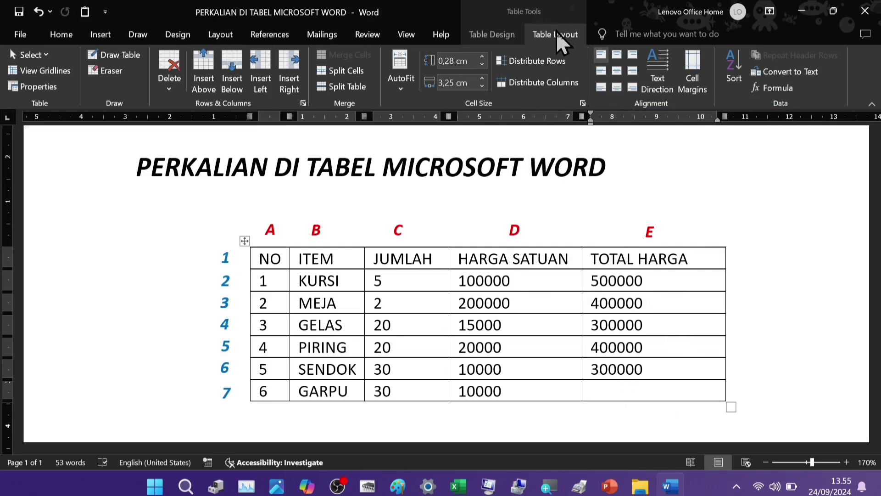
left_click(767, 93)
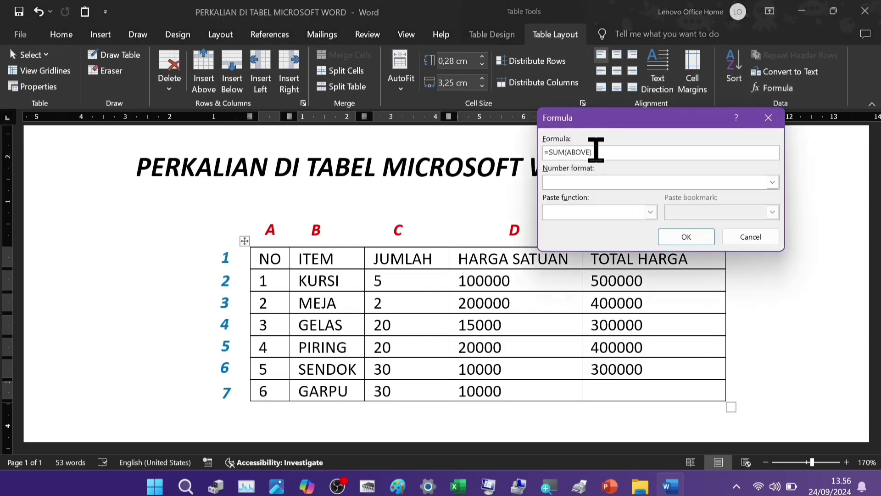
left_click_drag(595, 149, 556, 144)
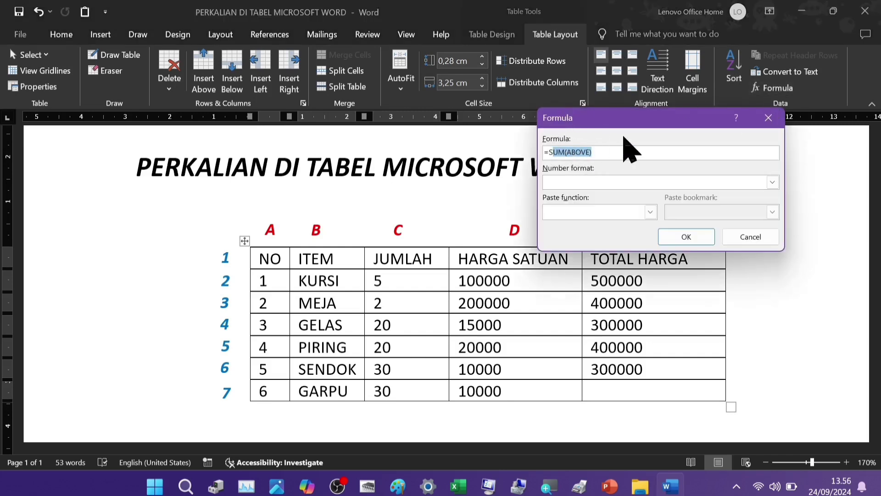
key("BackSpace")
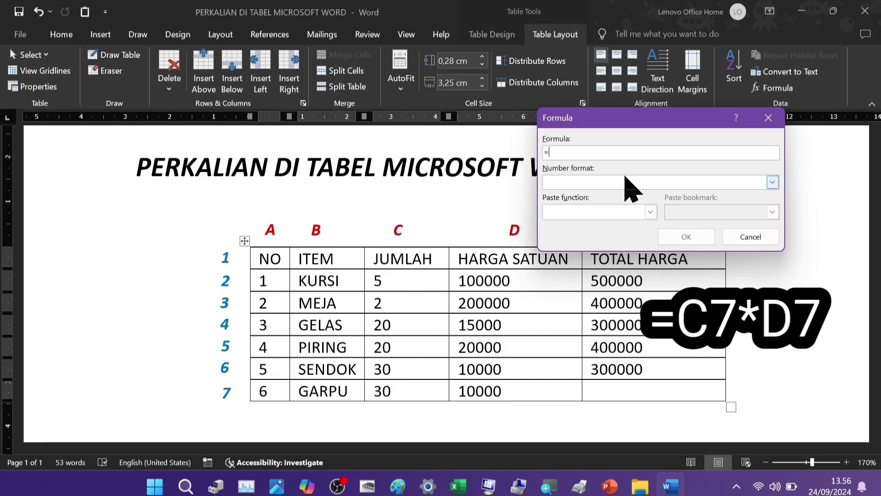
type("C7*D7")
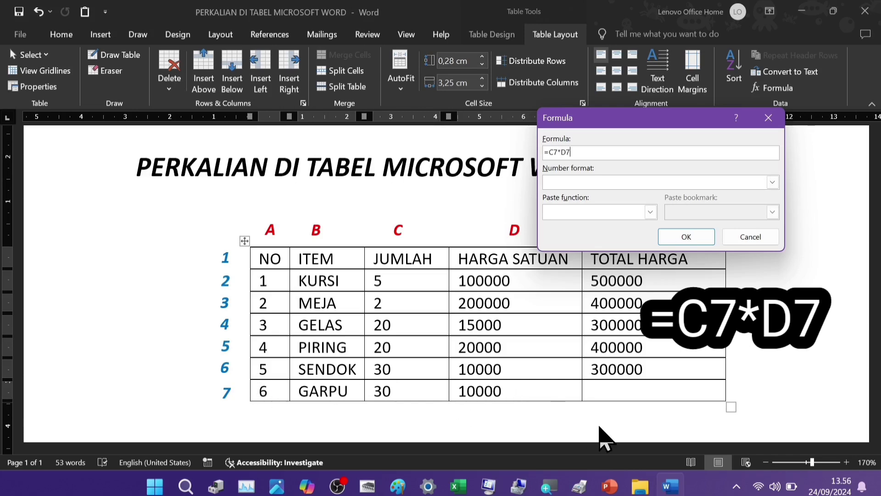
left_click(689, 237)
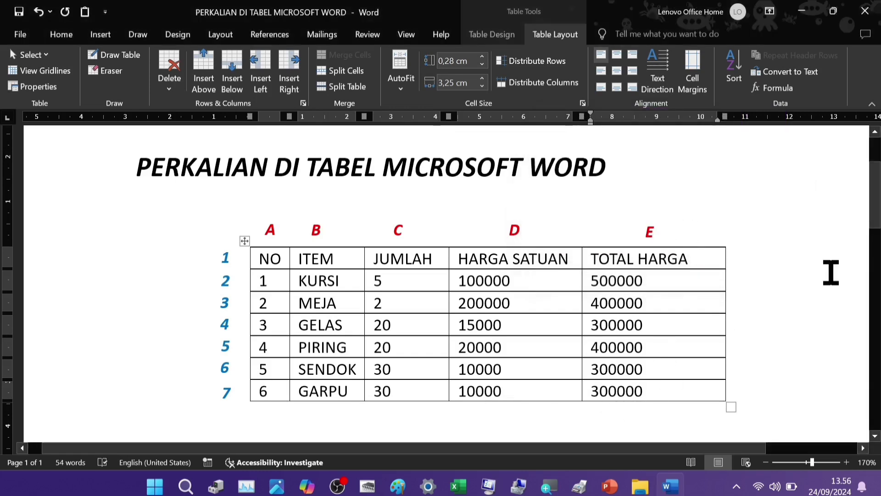
left_click_drag(877, 232, 877, 223)
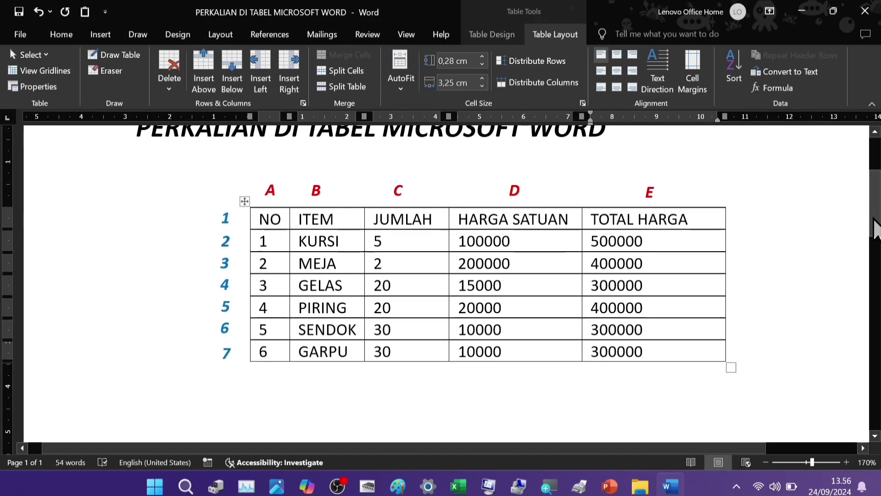